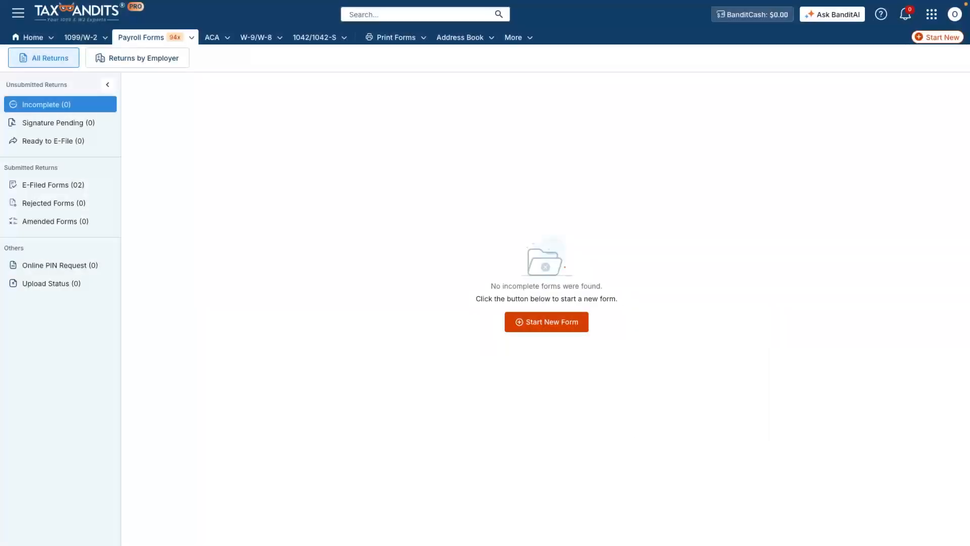
Start a new quarterly Form 941 and choose BrightPath Innovations, LLC from the address book as the employer.
mouse_move(155, 37)
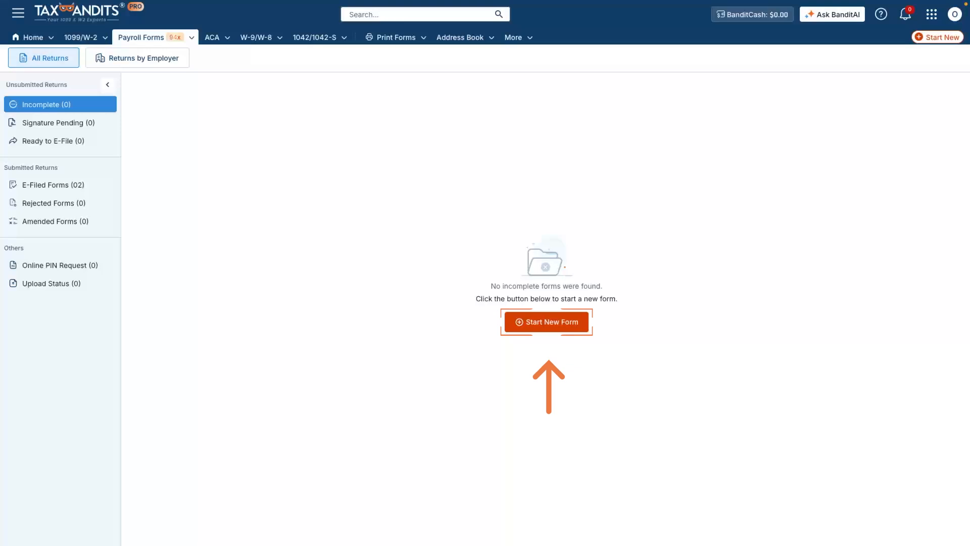
click(547, 322)
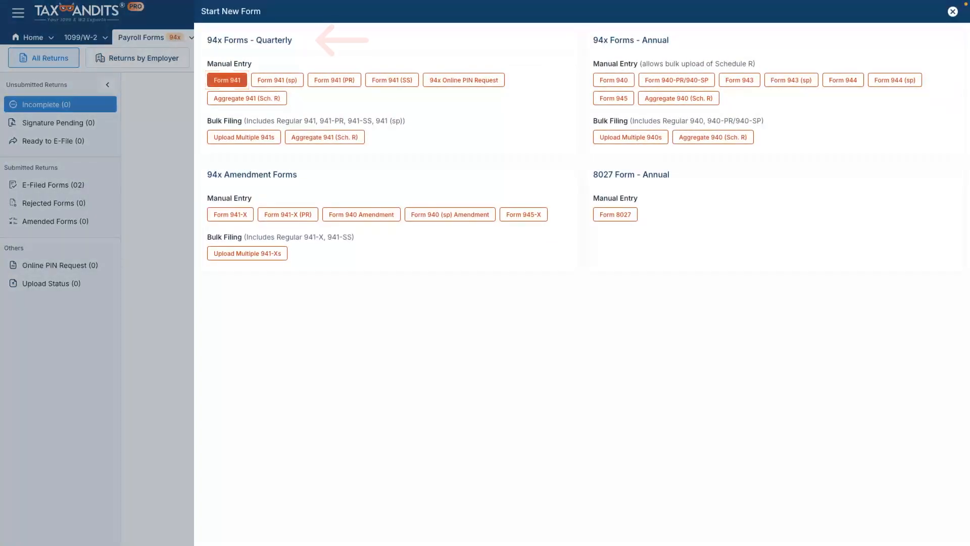
click(226, 79)
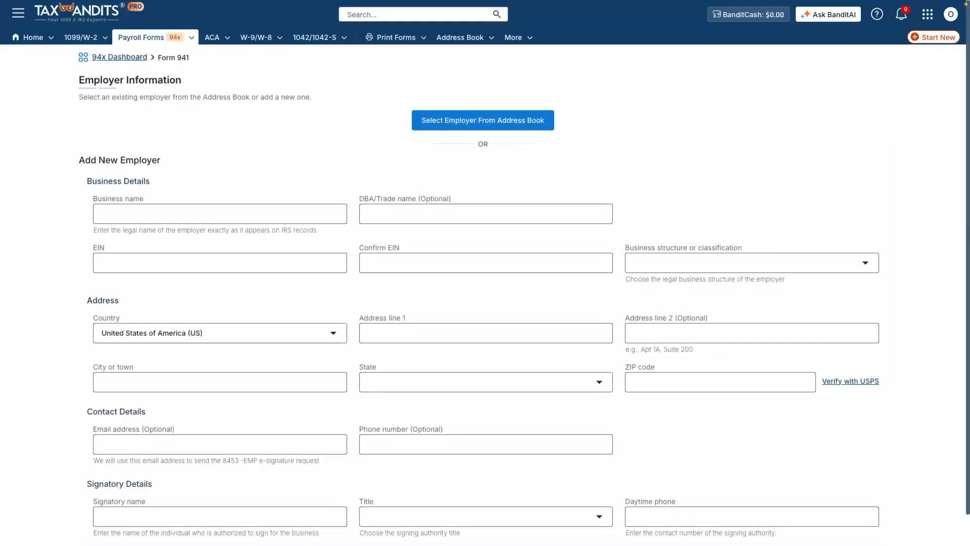
click(490, 121)
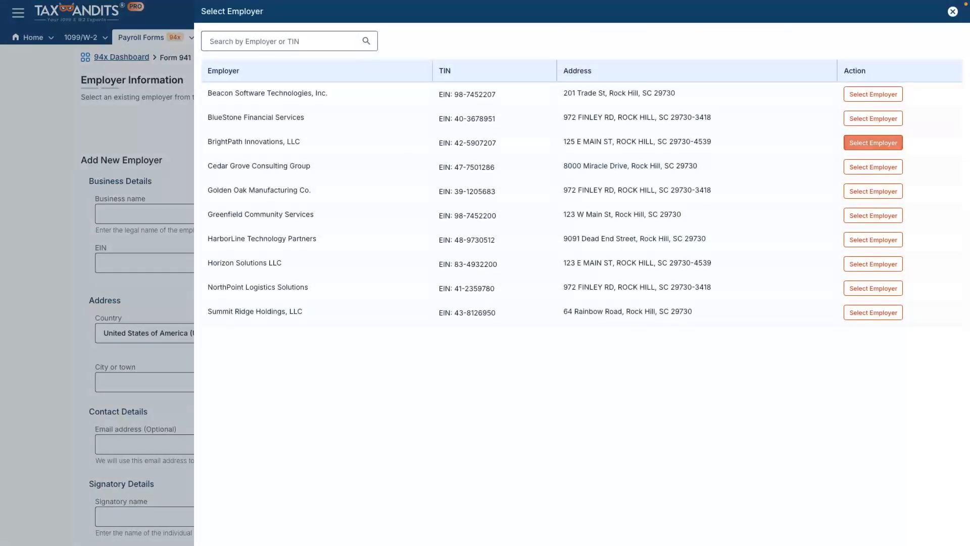
click(873, 143)
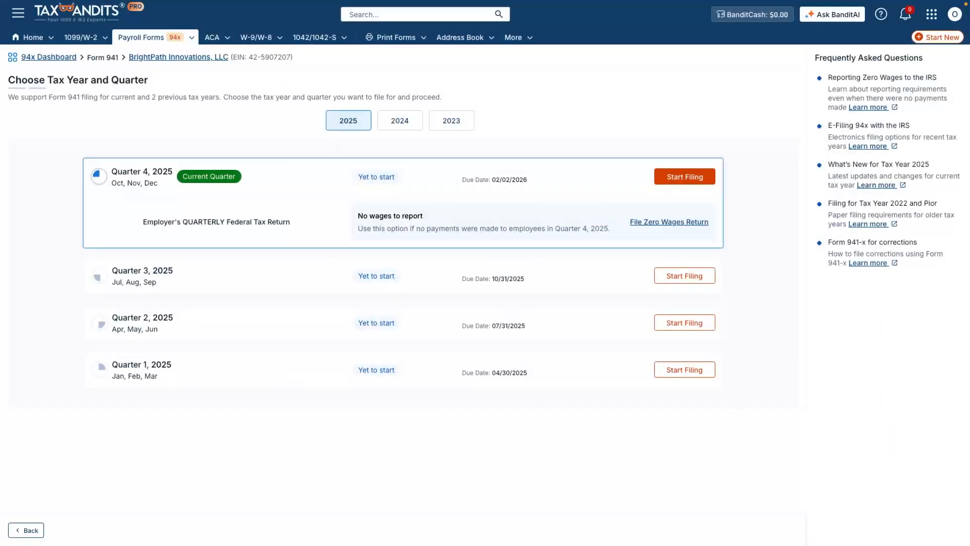
Start the Quarter 4, 2025 filing and accept the authorized filer acknowledgment with its consent statement.
click(684, 177)
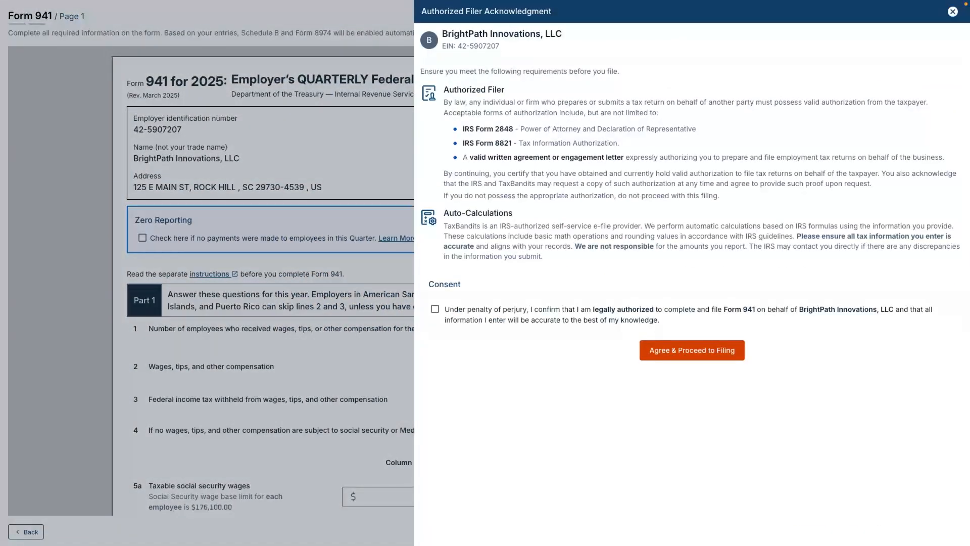
click(434, 309)
click(691, 349)
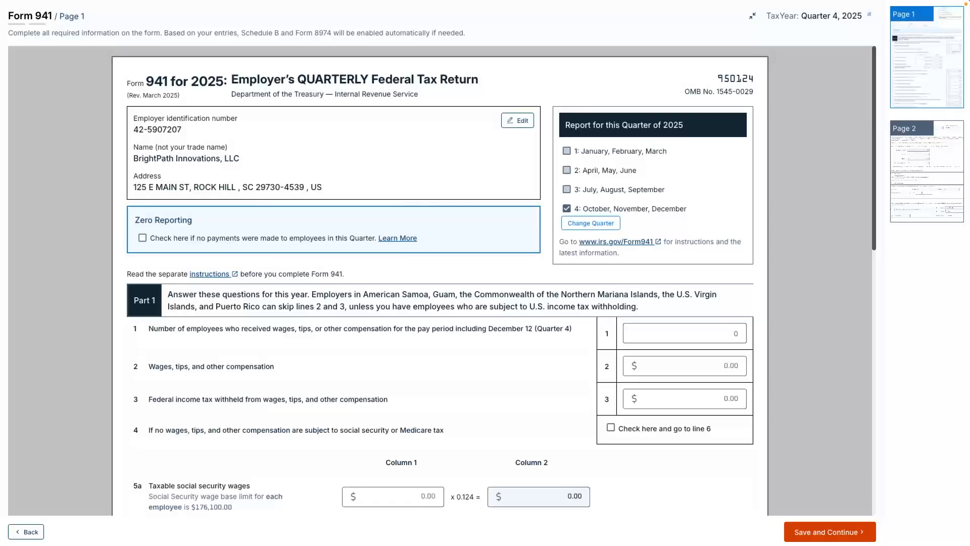
Fill in lines 1 to 3 with 8 employees, $120,000 in wages and $18,000 of federal income tax withheld.
click(685, 333)
text(8)
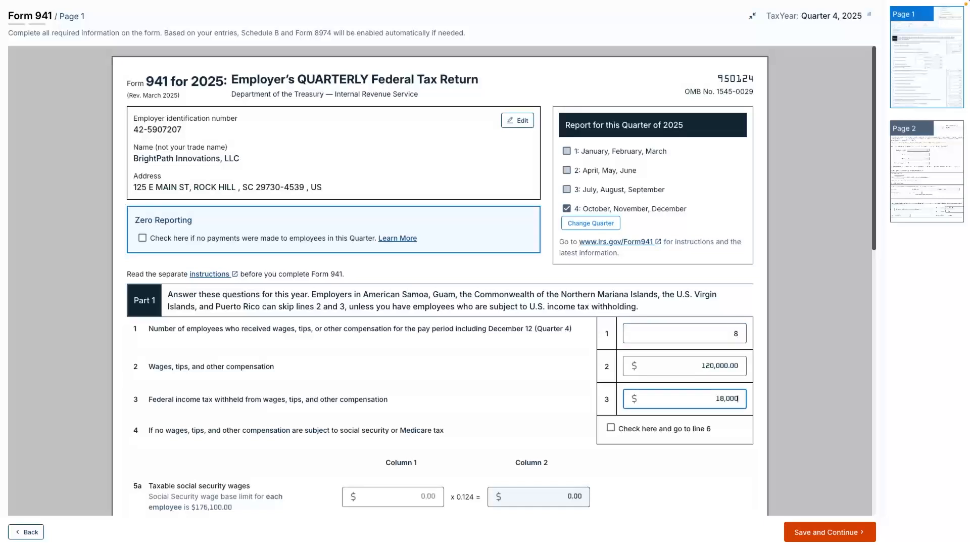
Enter 120,000 as both the taxable social security wages (5a) and the taxable Medicare wages (5c), and save page 1.
scroll(493, 281, down, 5)
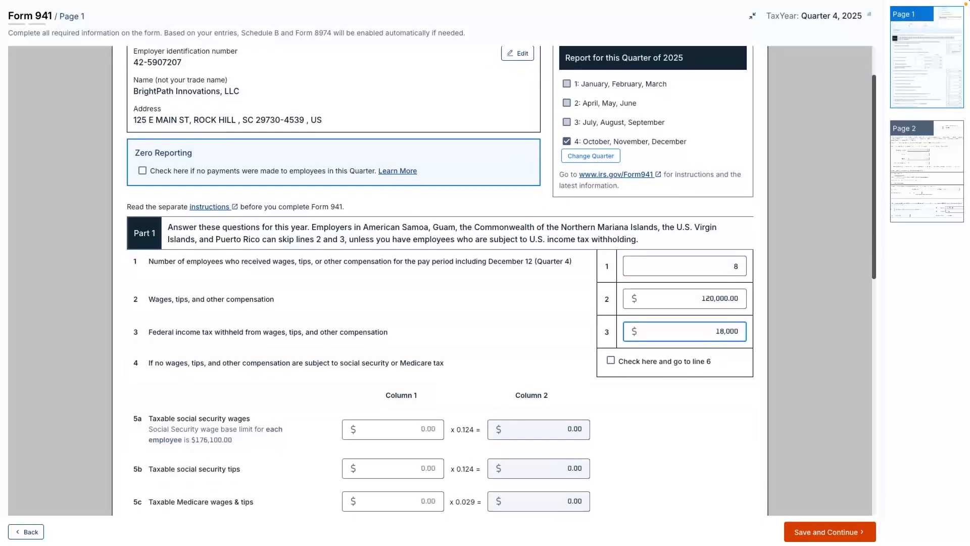
scroll(493, 280, down, 1)
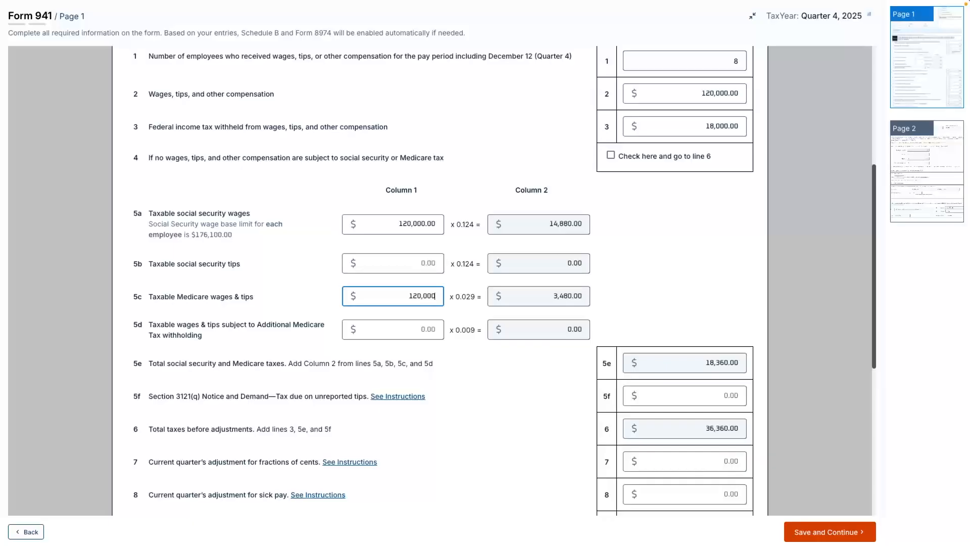
scroll(505, 280, down, 3)
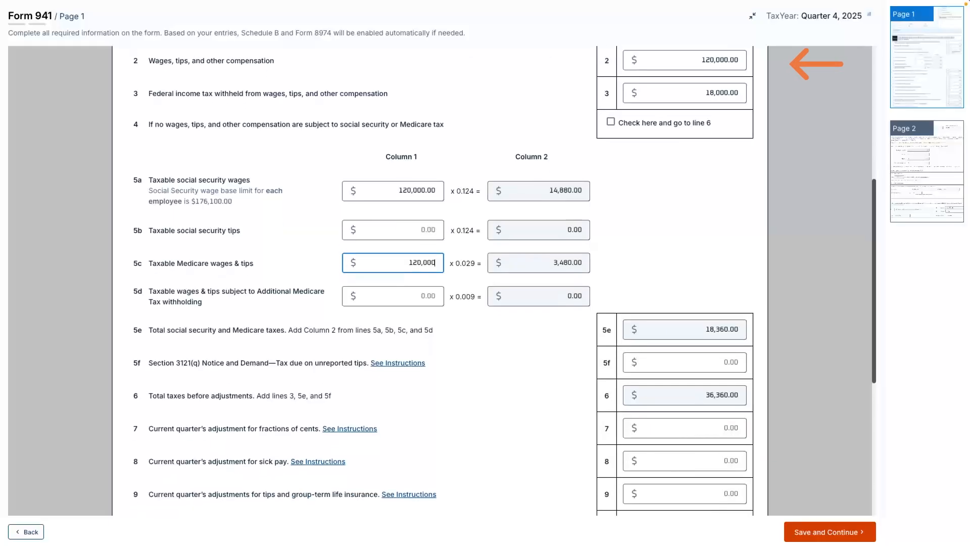
scroll(505, 280, down, 3)
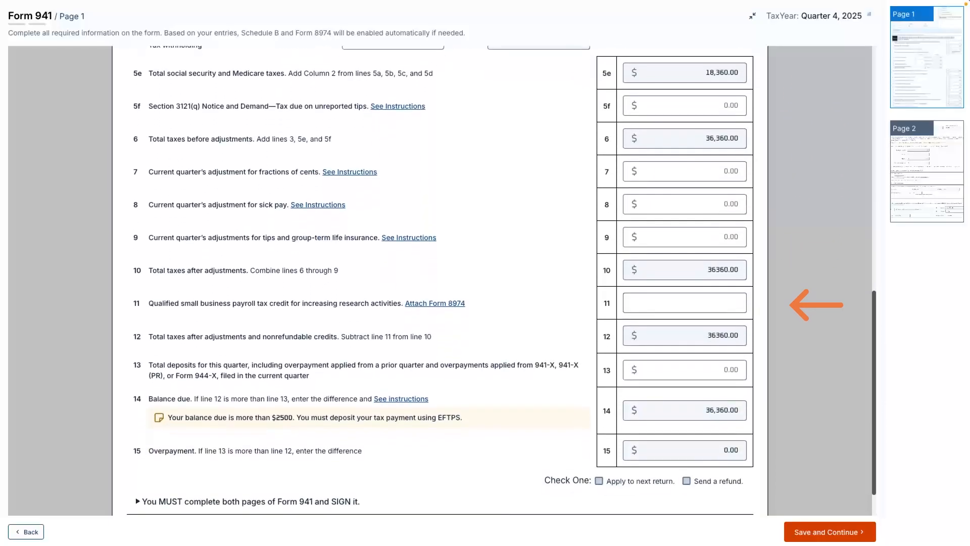
scroll(505, 280, down, 1)
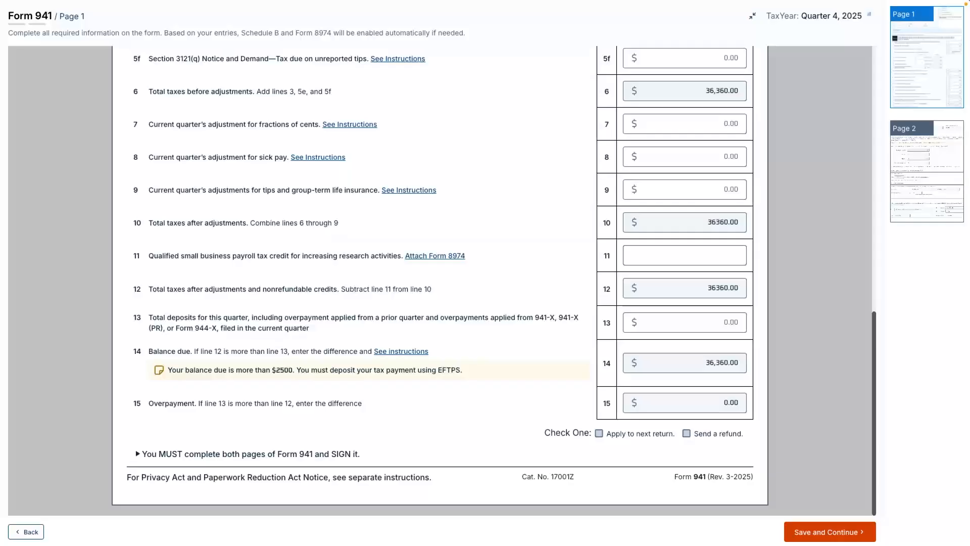
click(830, 531)
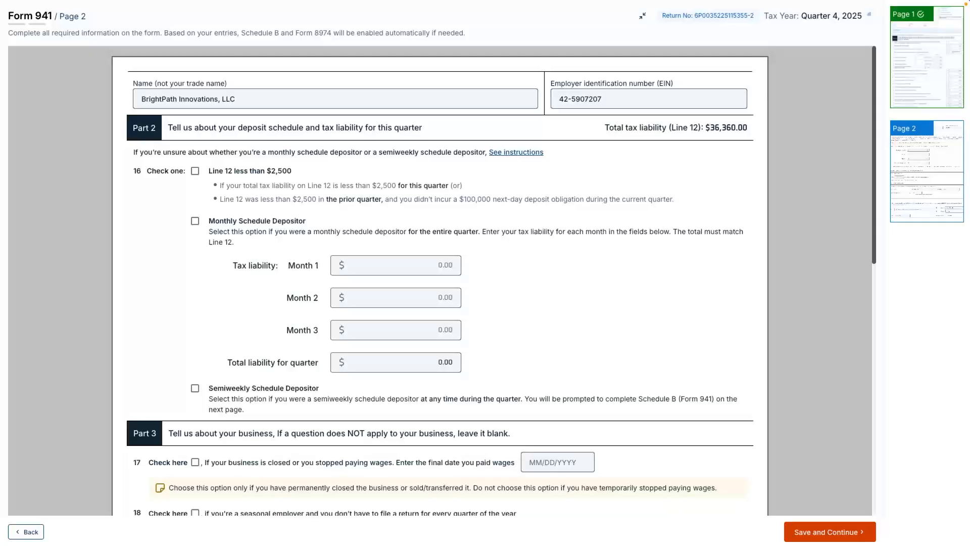
Declare a monthly schedule depositor with a tax liability of 12,120.00 for each of the three months, and save page 2.
click(196, 221)
click(396, 265)
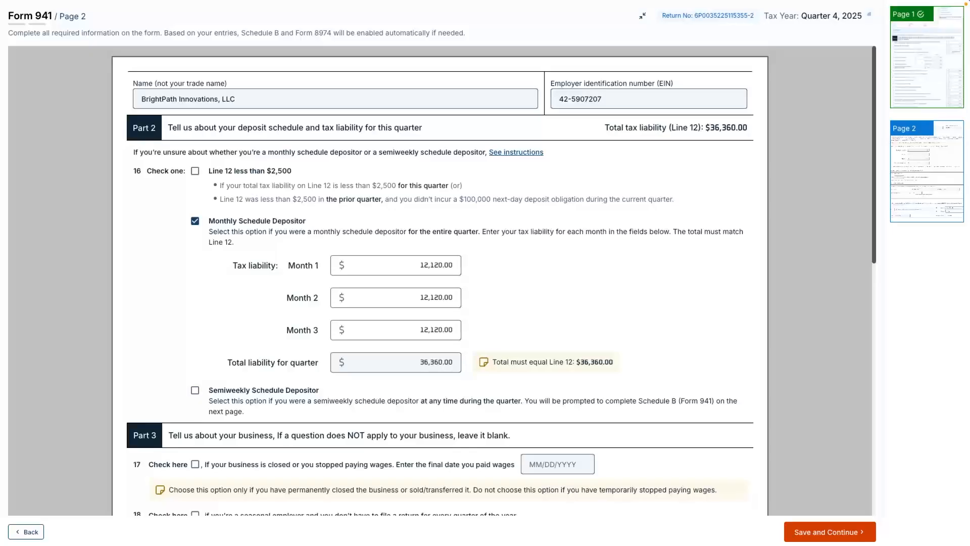
scroll(439, 280, down, 5)
scroll(440, 281, down, 2)
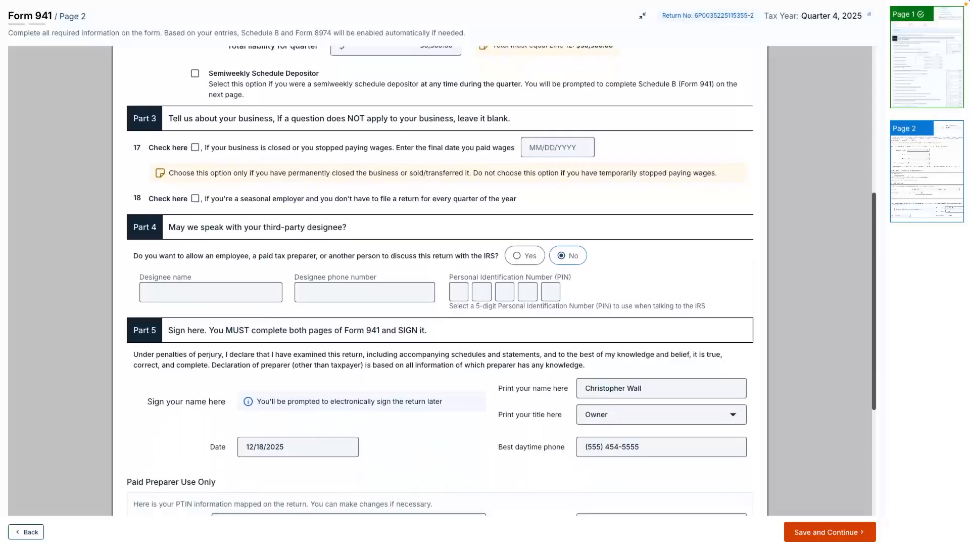
scroll(440, 281, down, 3)
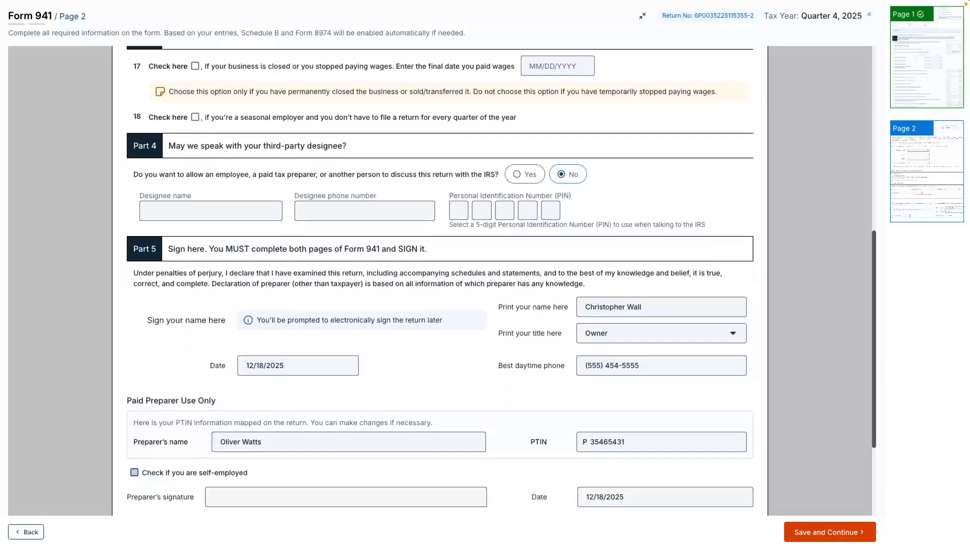
scroll(440, 280, down, 2)
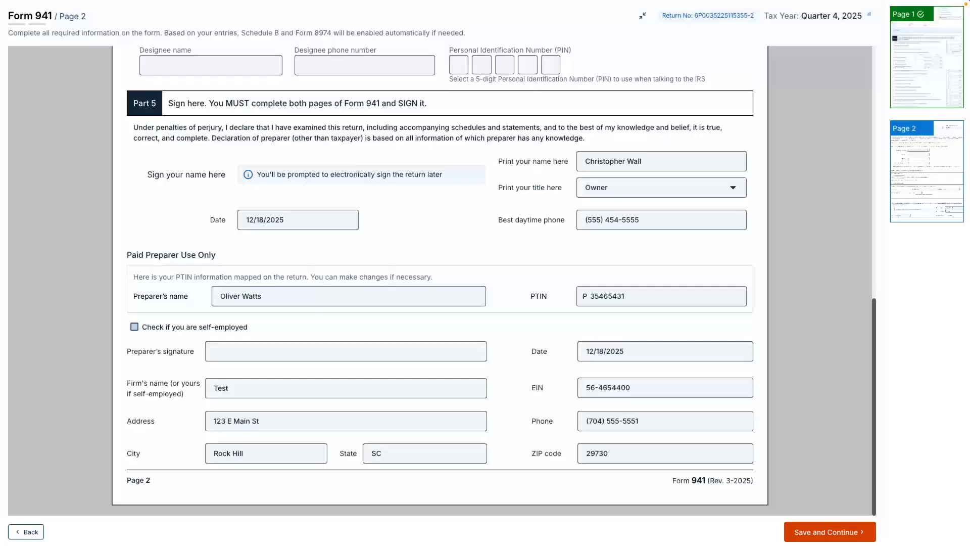
click(830, 532)
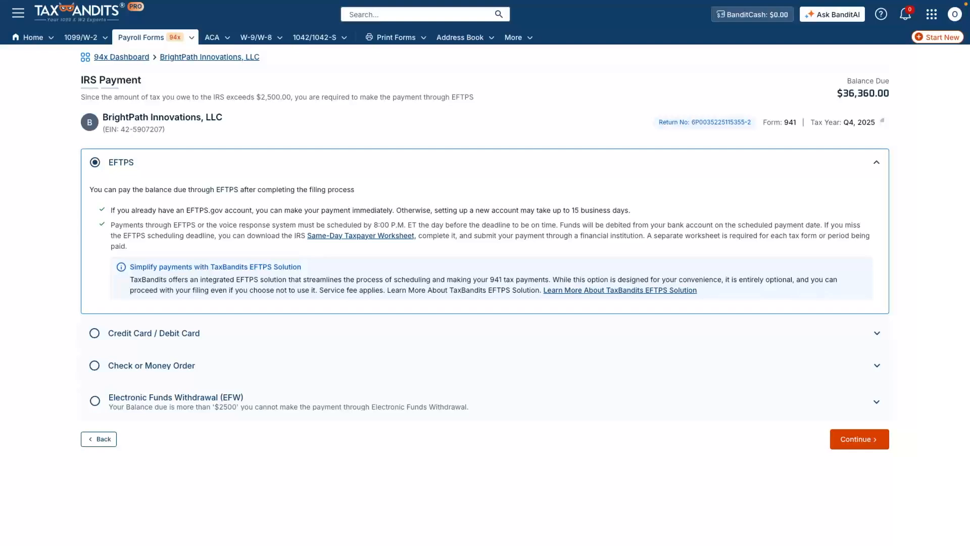
Keep EFTPS as the IRS payment method, accept its payment acknowledgment and proceed from the summary to the audit.
click(860, 439)
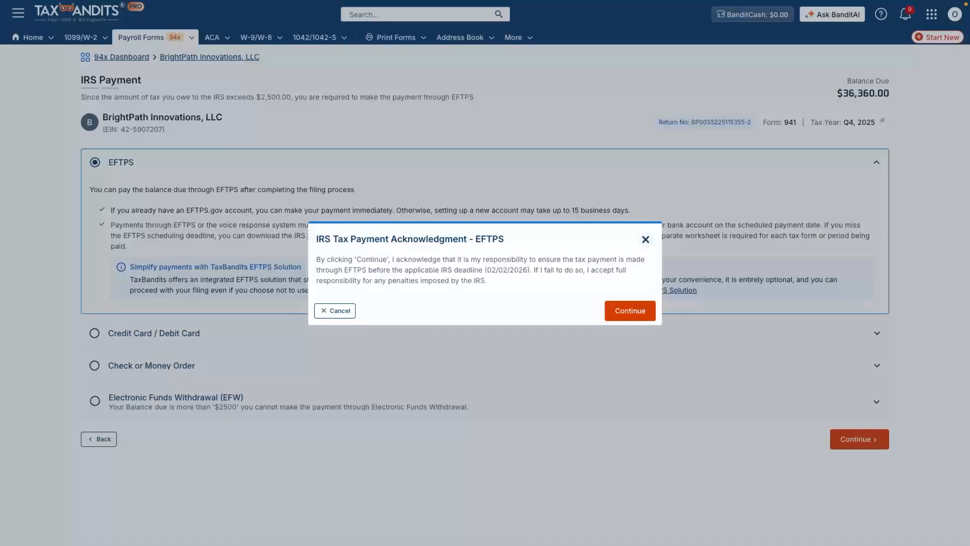
click(631, 310)
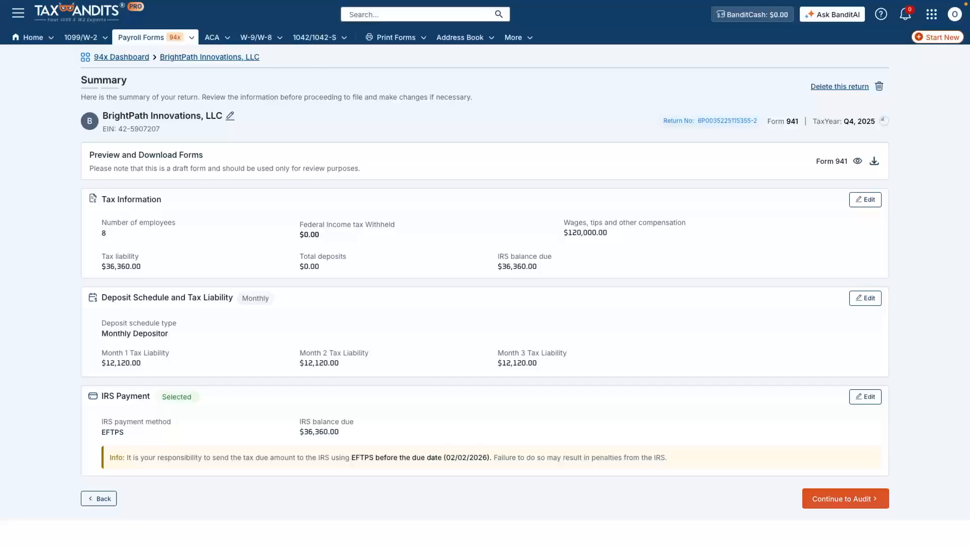
click(845, 498)
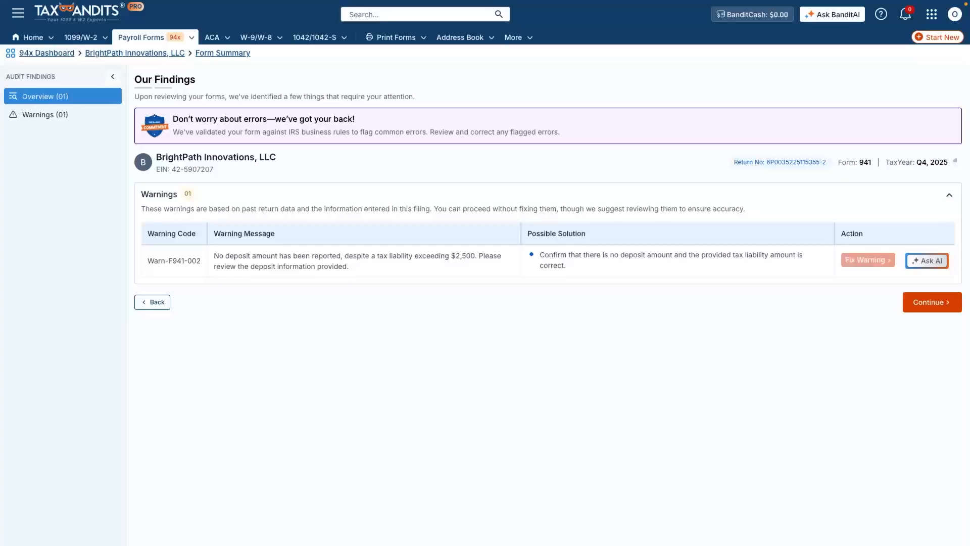
Fix the audit warning about missing deposits by entering 20,000 as total deposits on line 13, and save the page.
click(868, 260)
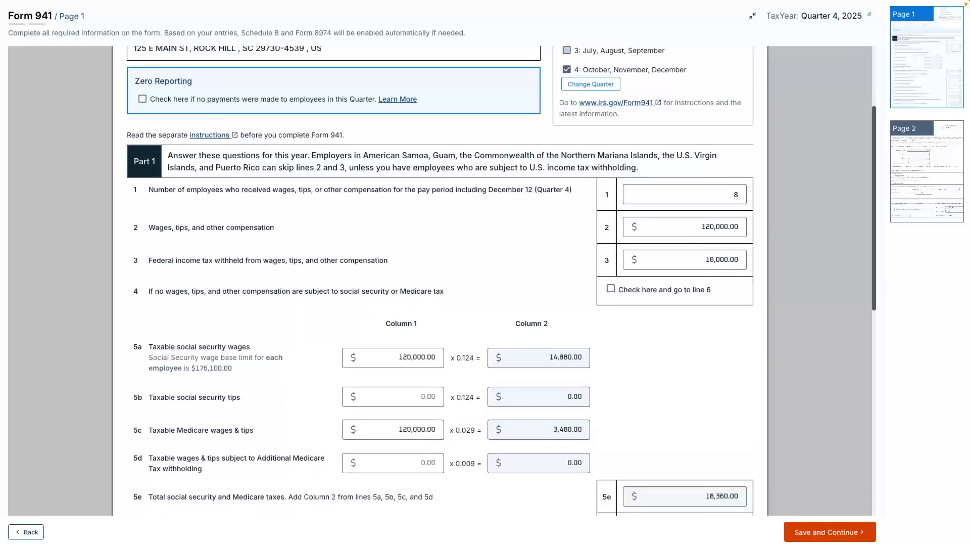
text(20,000)
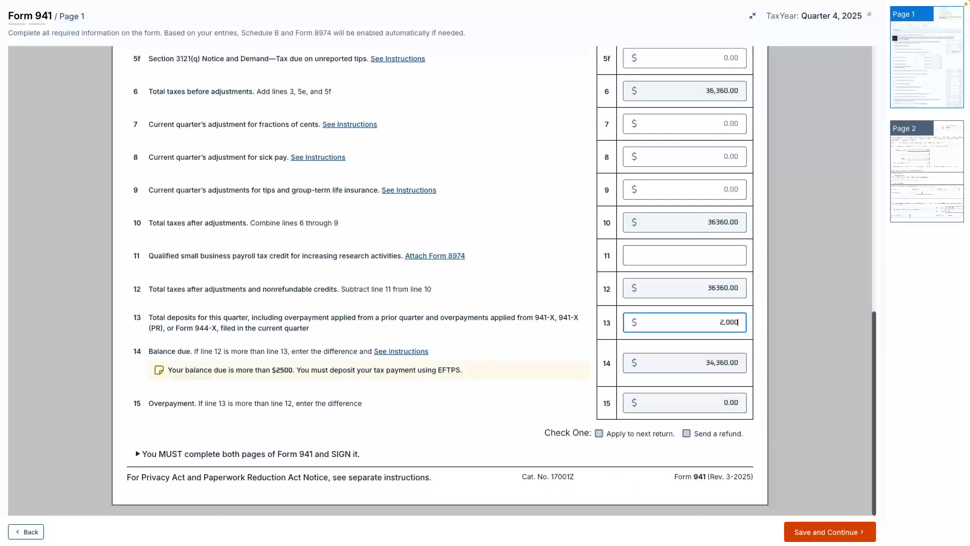
key(Tab)
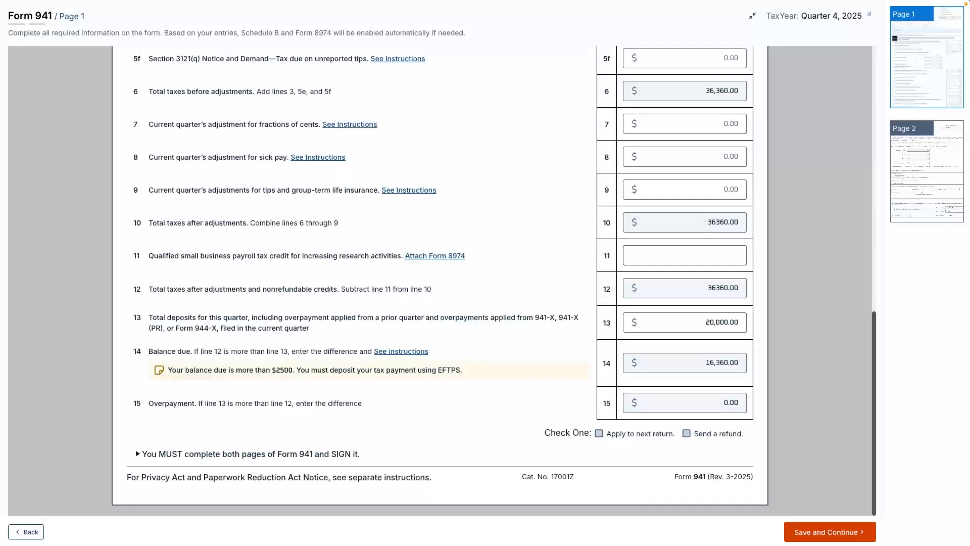
click(830, 532)
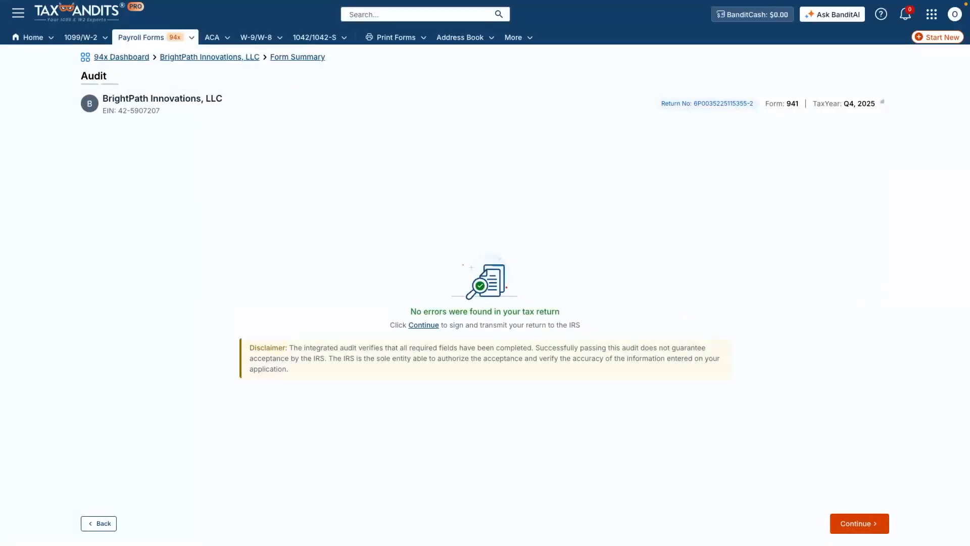
Continue to the signature stage, preview Form 8453-EMP and send the e-sign request to the taxpayer.
click(860, 523)
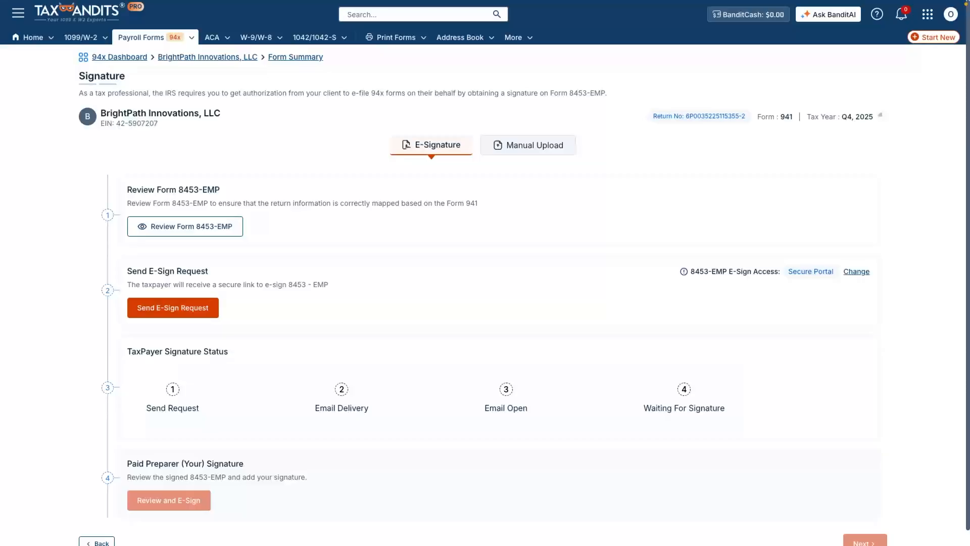
click(185, 226)
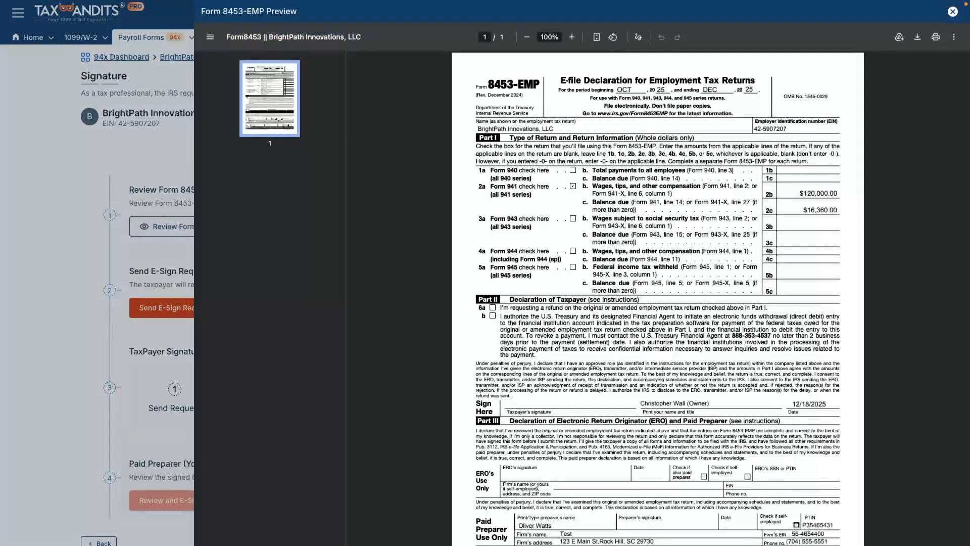
click(953, 11)
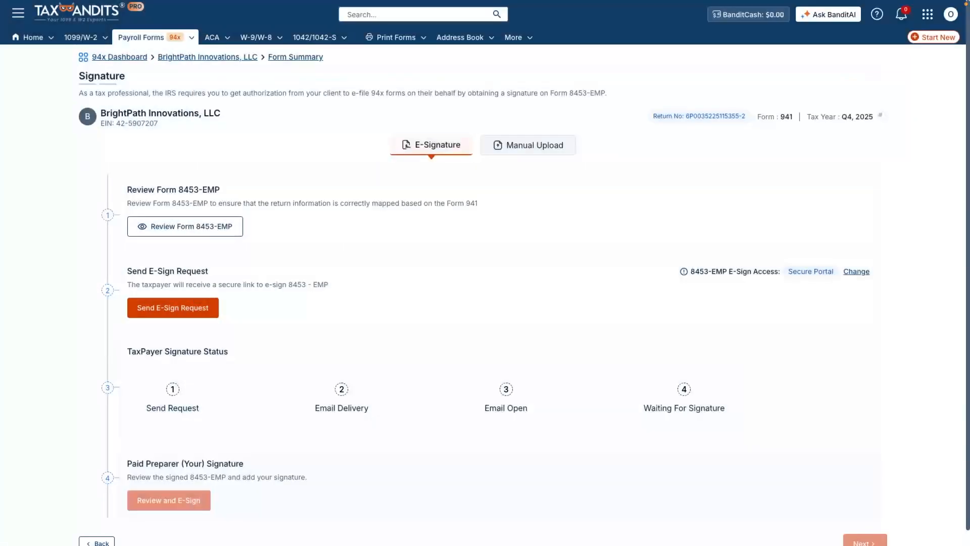
click(199, 309)
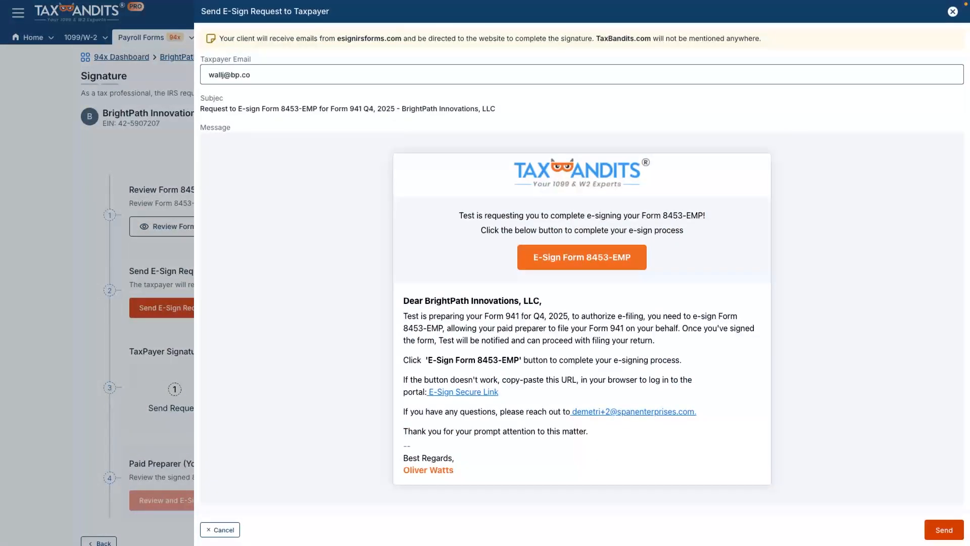
click(944, 529)
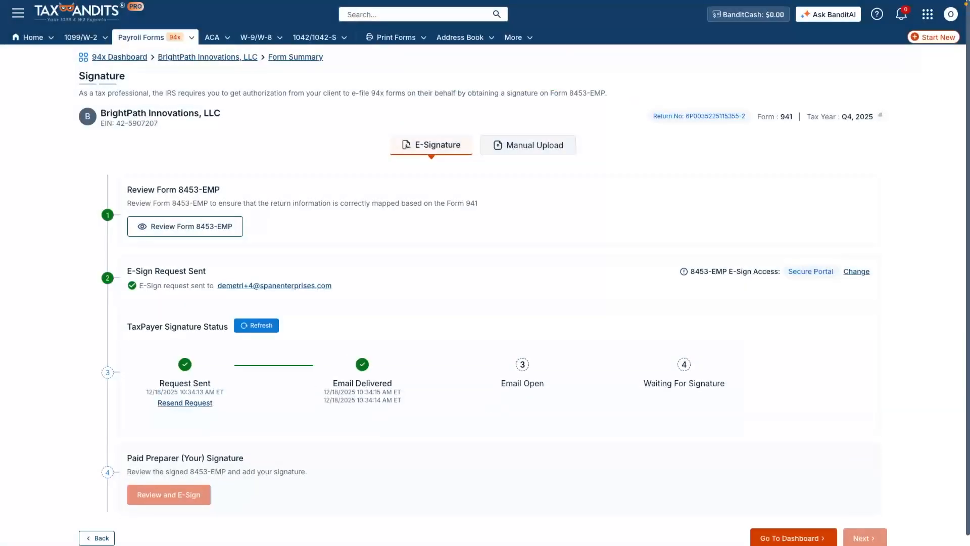
E-sign Form 8453-EMP as the paid preparer, agreeing to the electronic representation and adopting the typed signature.
click(169, 494)
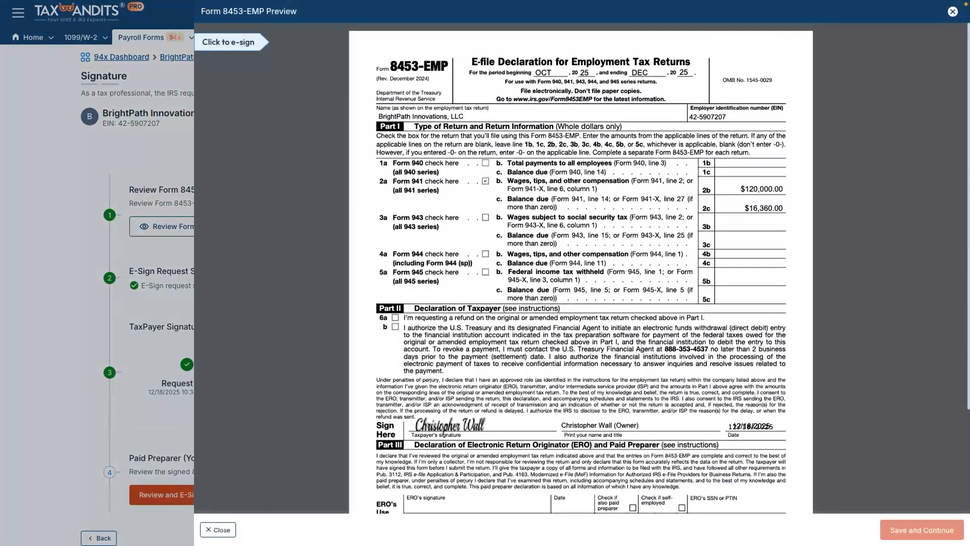
click(229, 42)
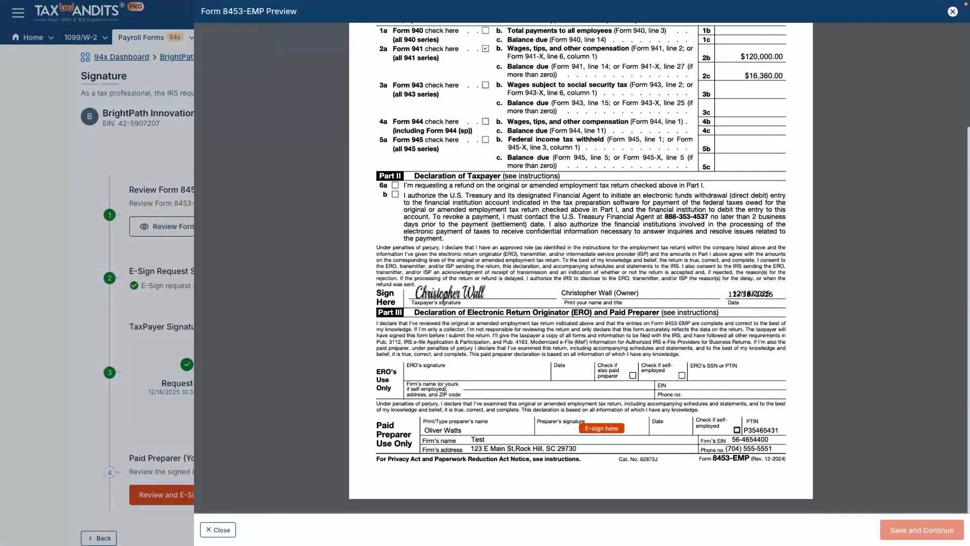
click(601, 428)
click(373, 337)
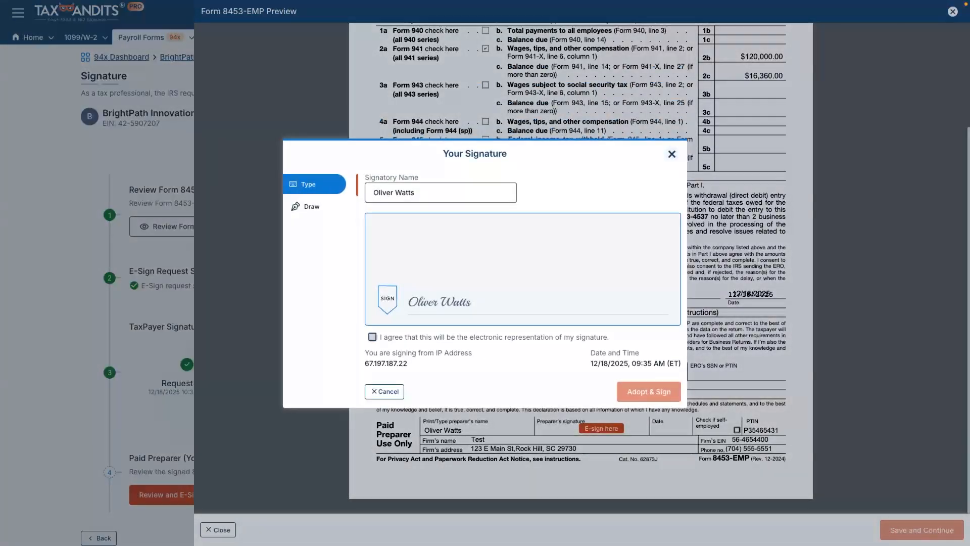
click(649, 391)
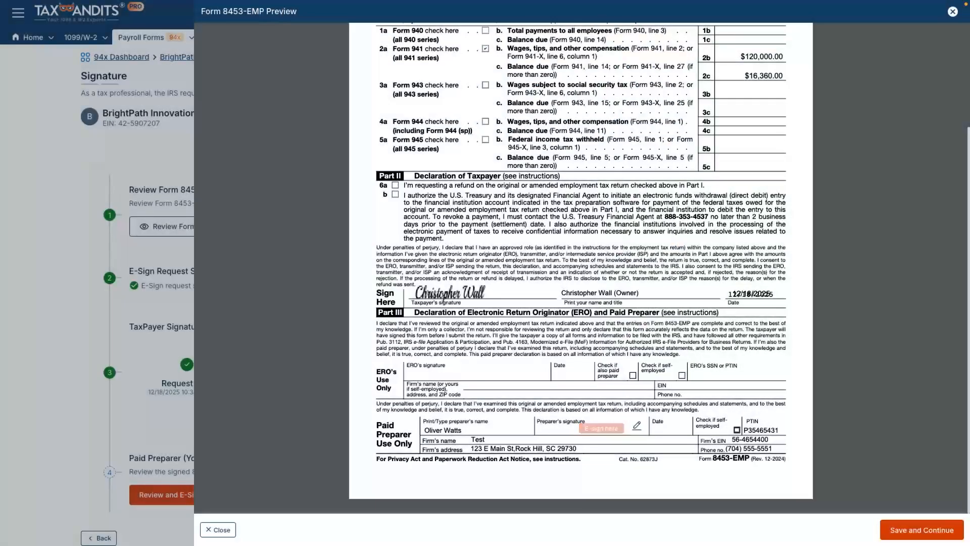
Save the signed Form 8453-EMP and choose to pay only for the current Form 941 return, without add-on services.
click(922, 530)
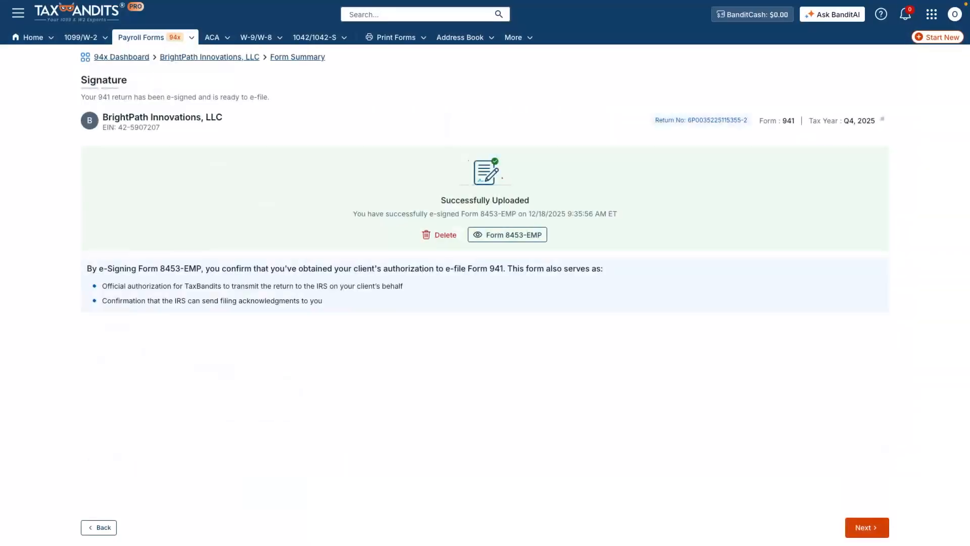
click(868, 527)
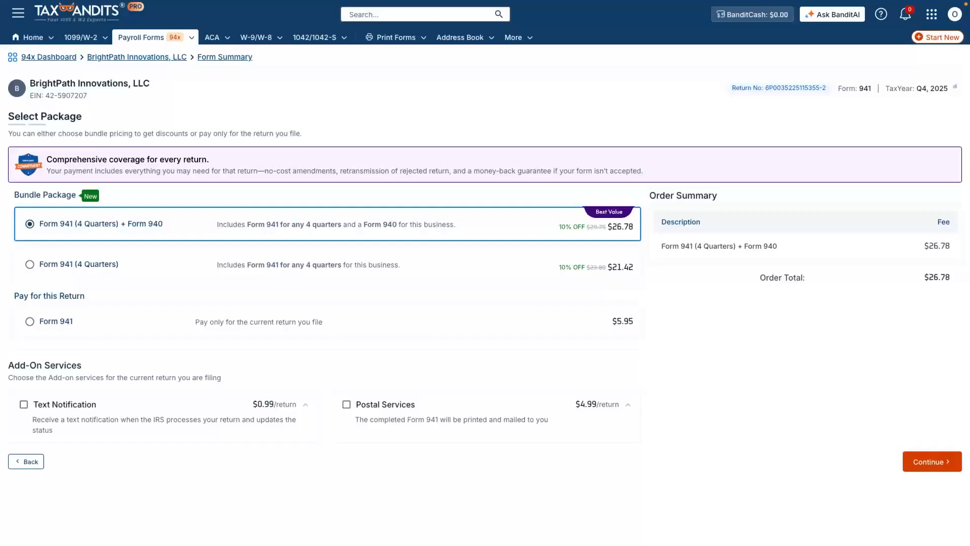
click(30, 321)
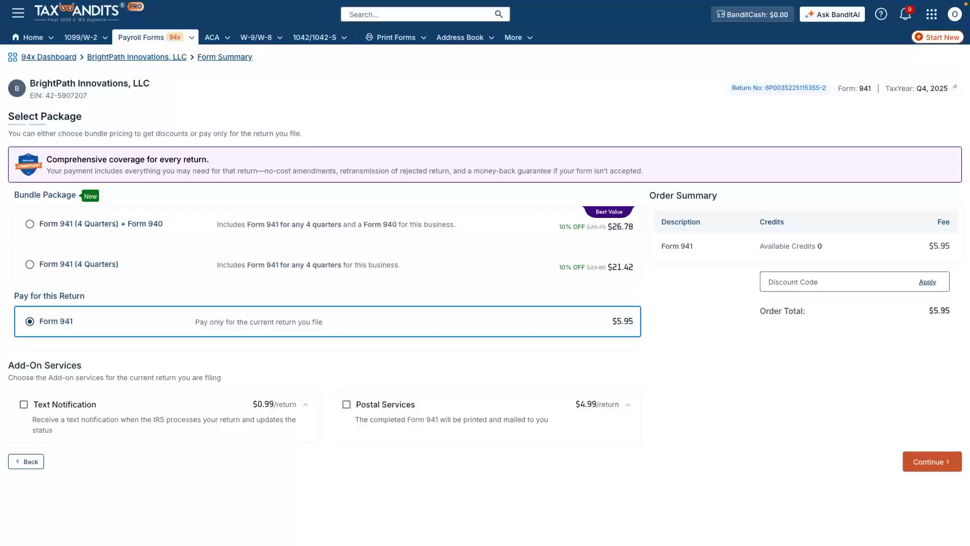
click(932, 461)
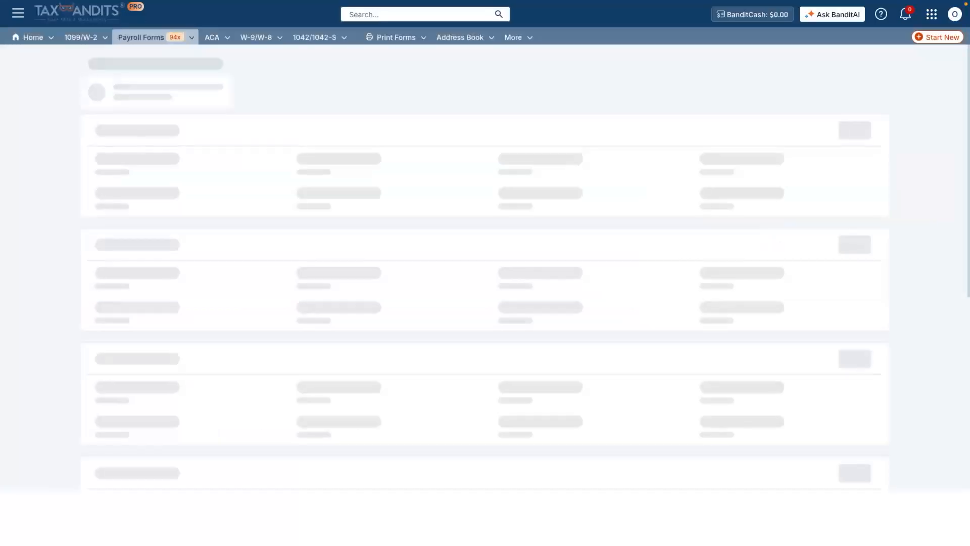
Complete the filing: accept the credit card acknowledgement, enter the saved card's CVV, authorize the charge, and pay and transmit the return.
scroll(485, 267, down, 3)
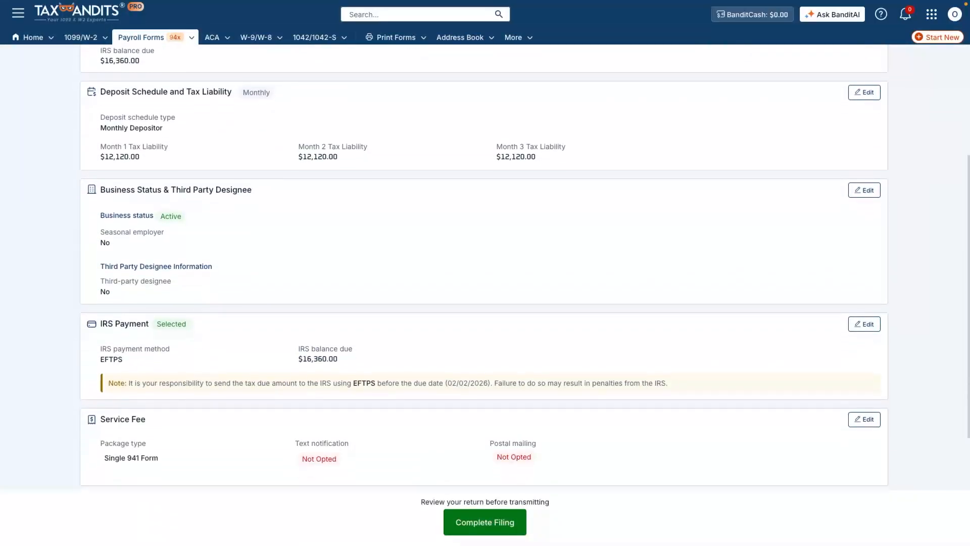
click(485, 531)
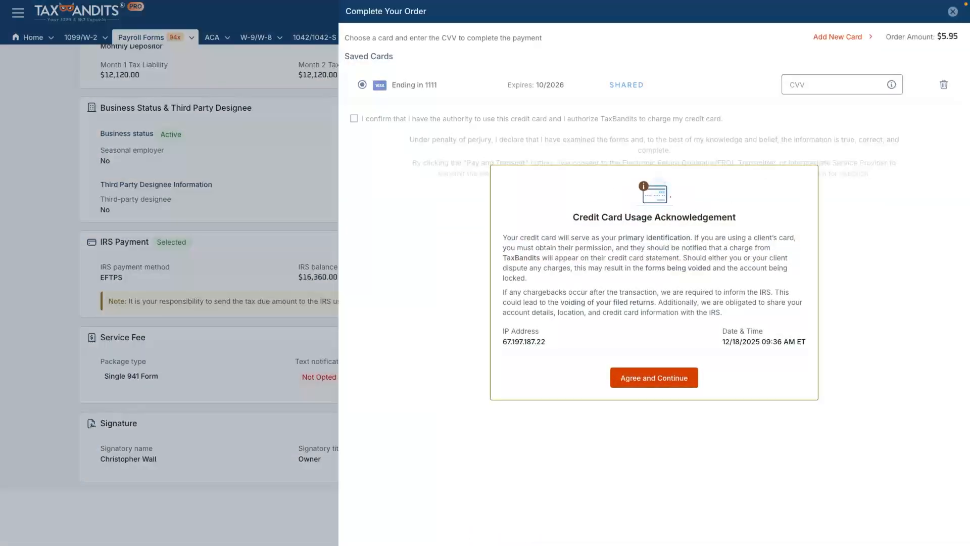
click(654, 378)
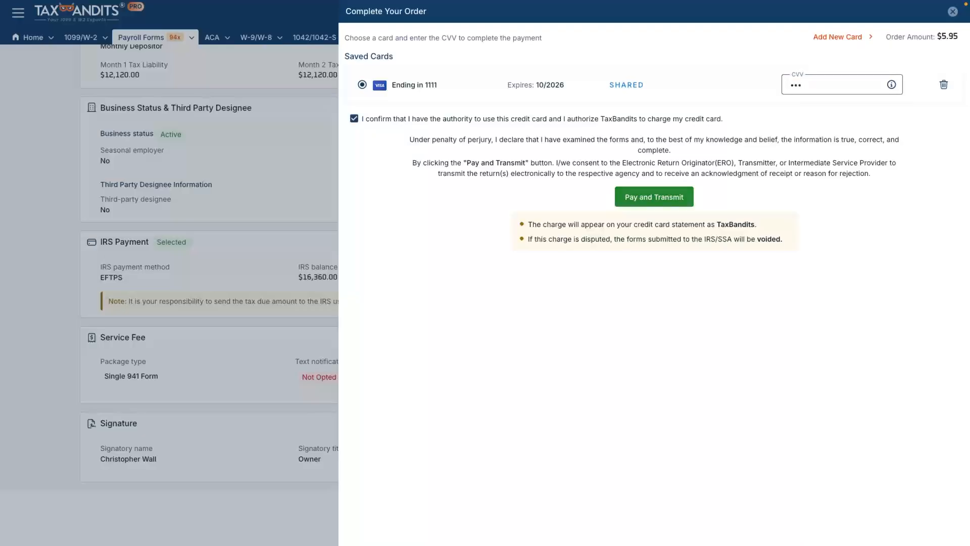
click(654, 196)
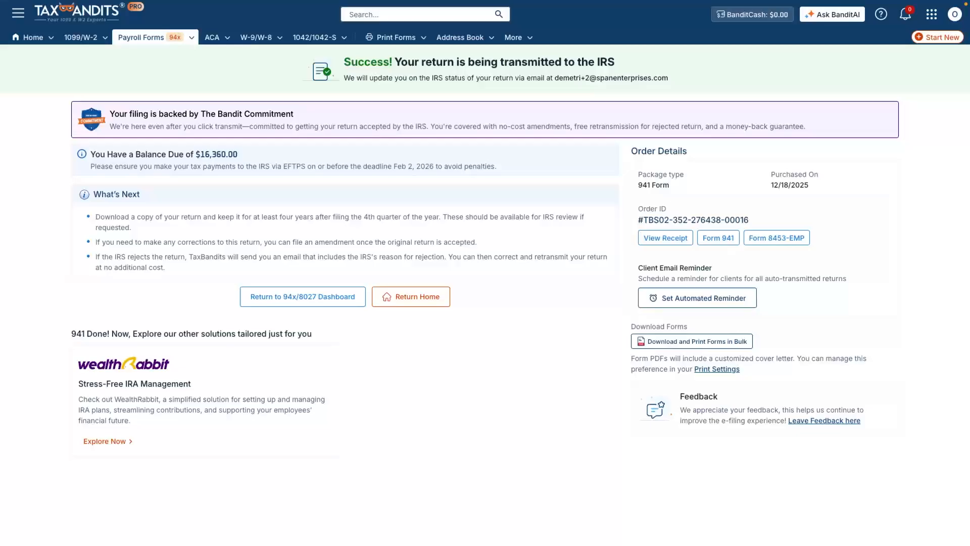
Open the 94x Dashboard to check the e-filed Form 941 returns.
mouse_move(154, 38)
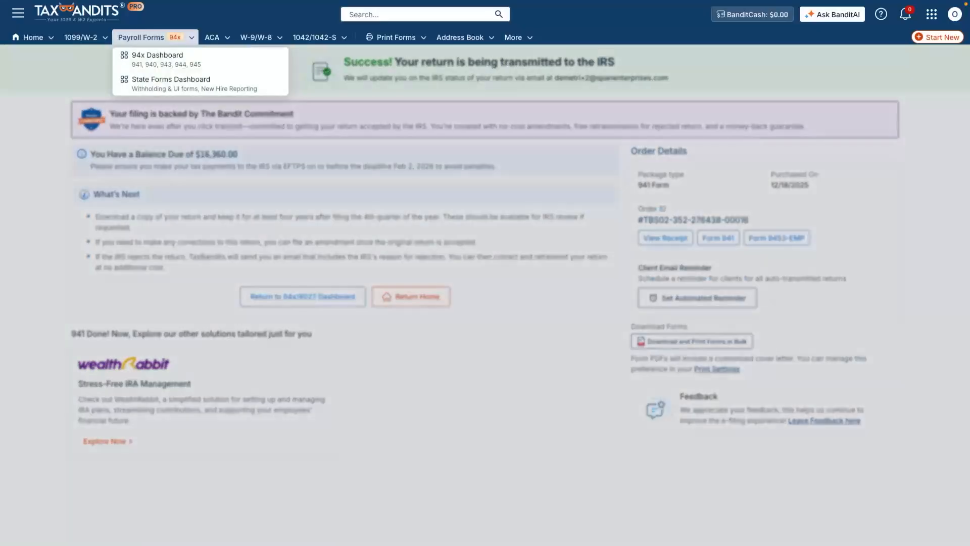
click(161, 57)
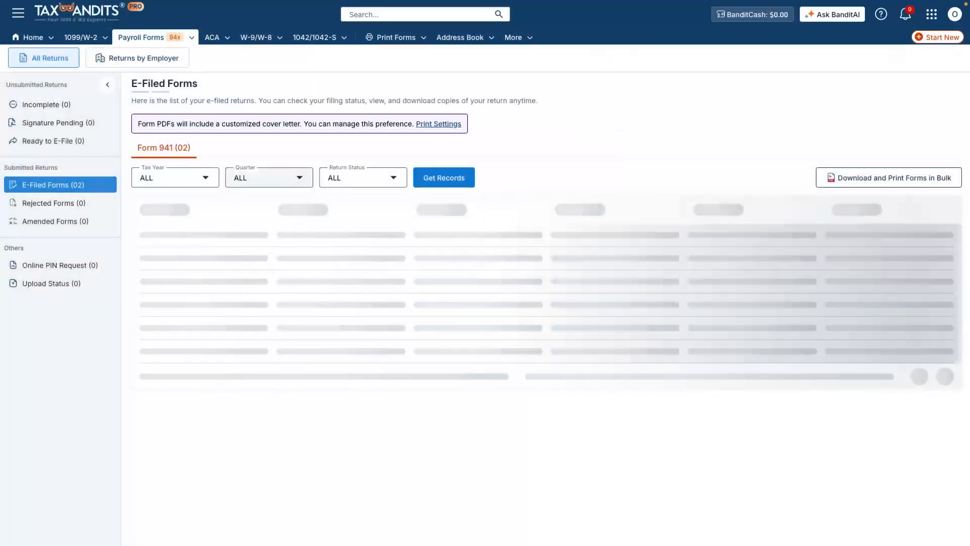